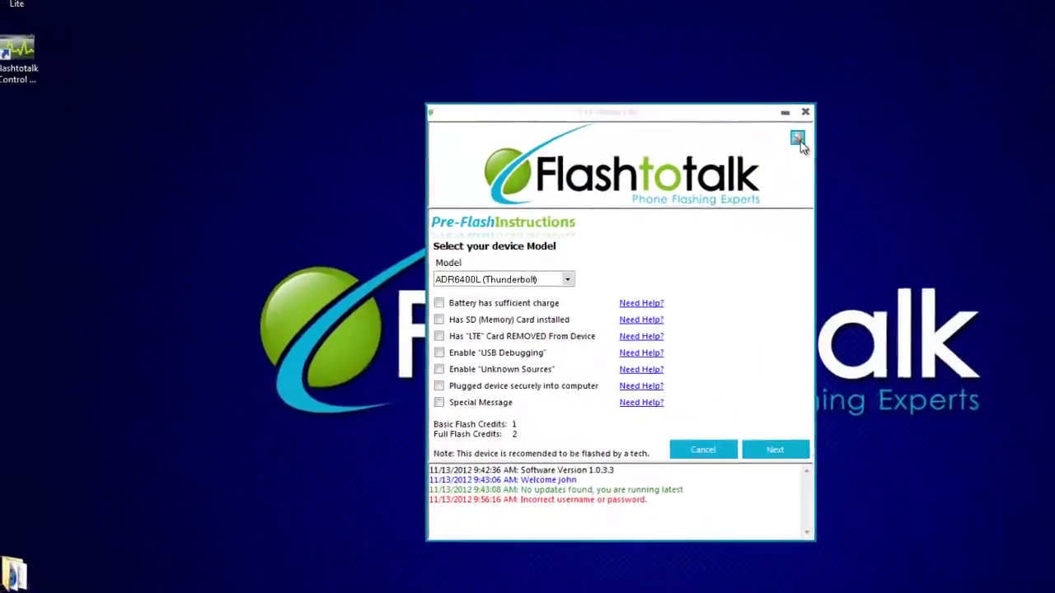
Step: Check Device Manager for the phone's unrecognised ADB, High Tech Computer and HTC DIAG entries
click(696, 126)
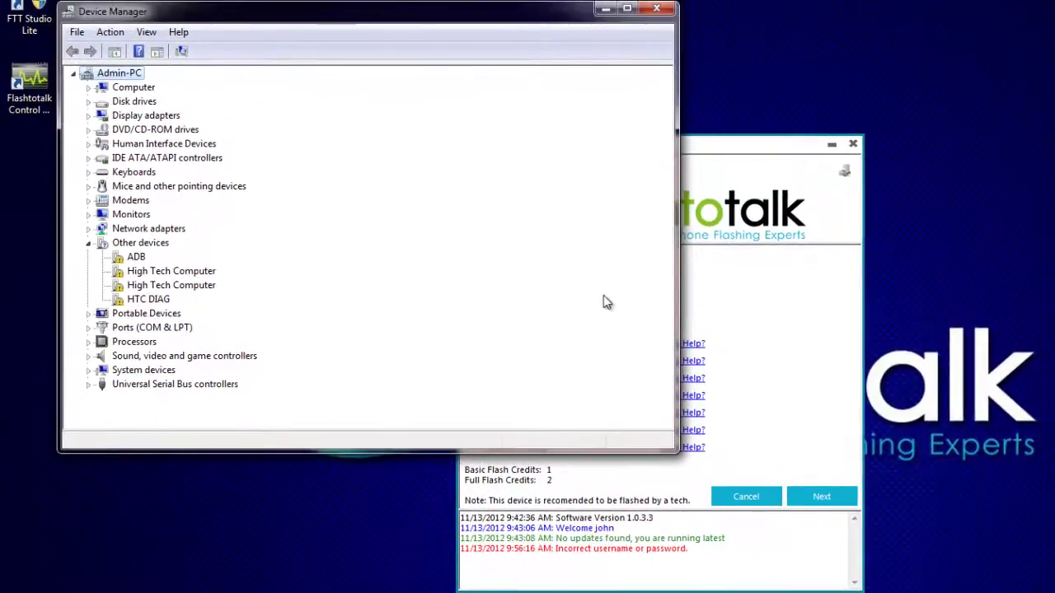
click(763, 381)
Step: Run FTT Studio Lite's Driver(s) Checkup from Tools to install the HTC phone drivers
click(746, 496)
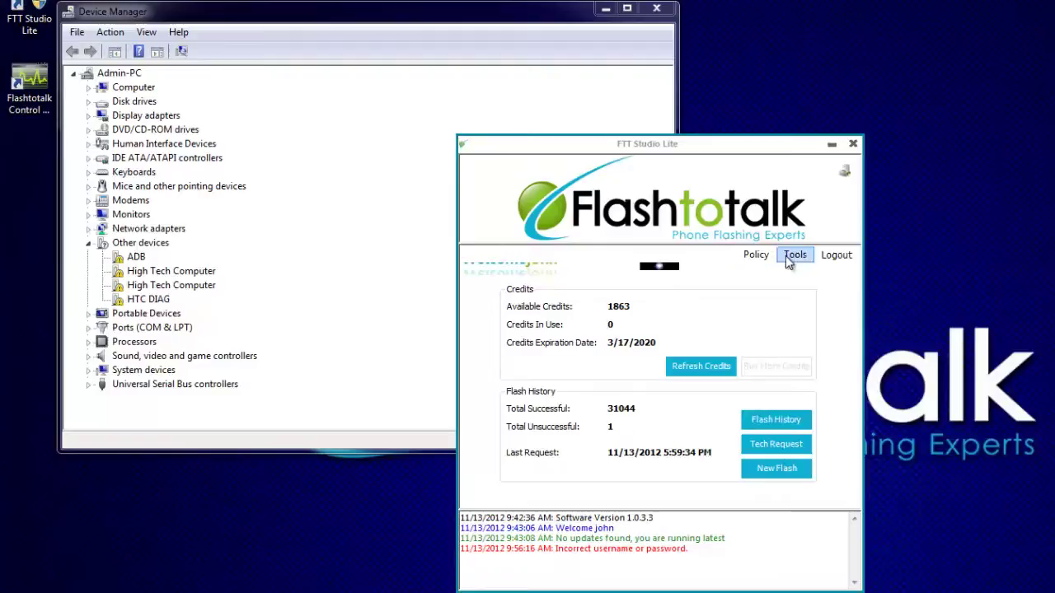
click(794, 256)
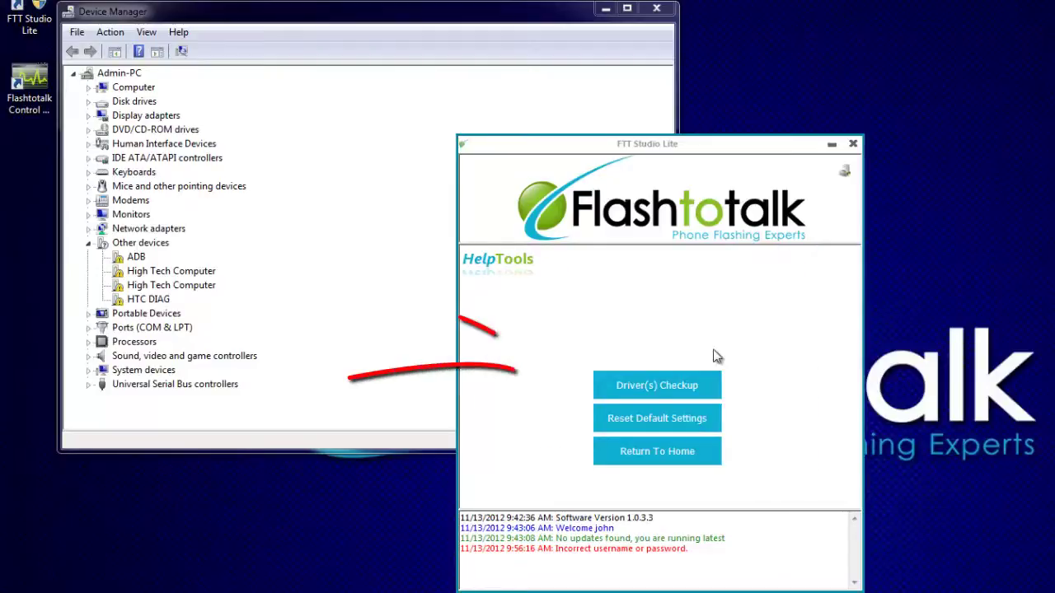
click(652, 388)
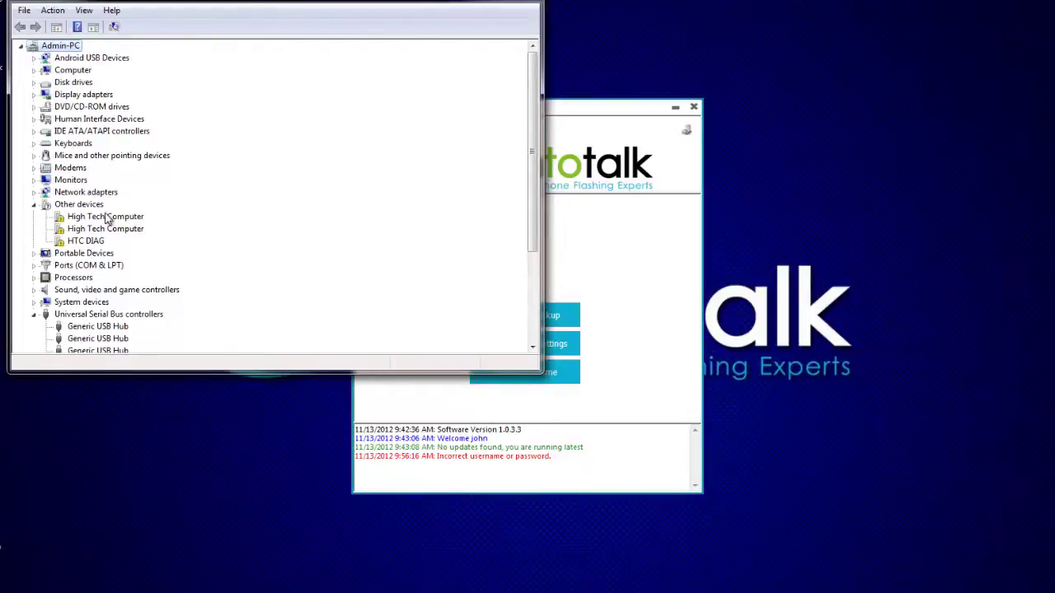
Step: Update the first High Tech Computer's driver, browsing manually into C:\Program Files (x86)
right_click(87, 219)
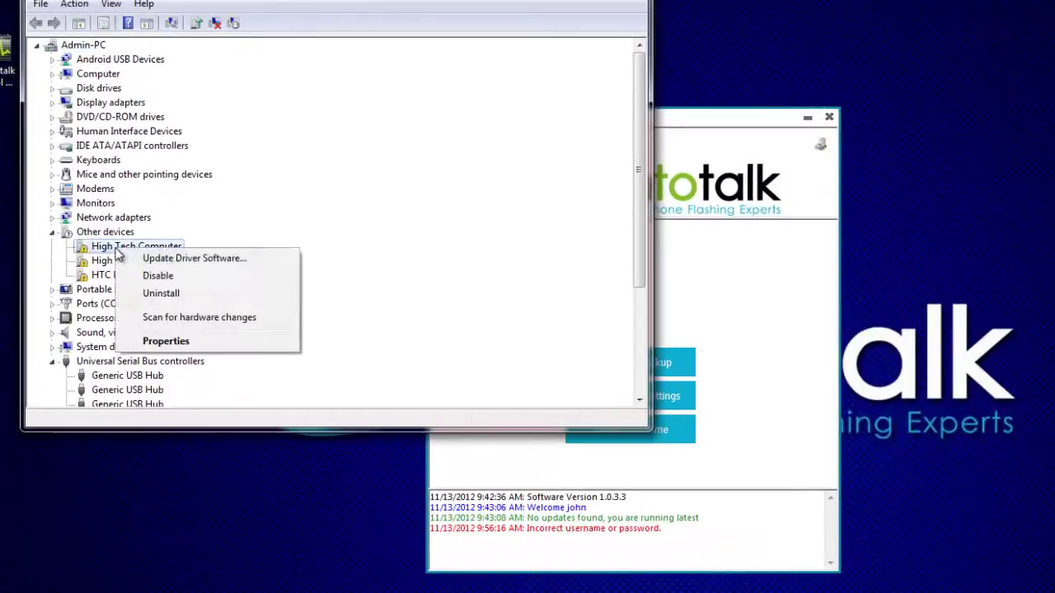
click(146, 259)
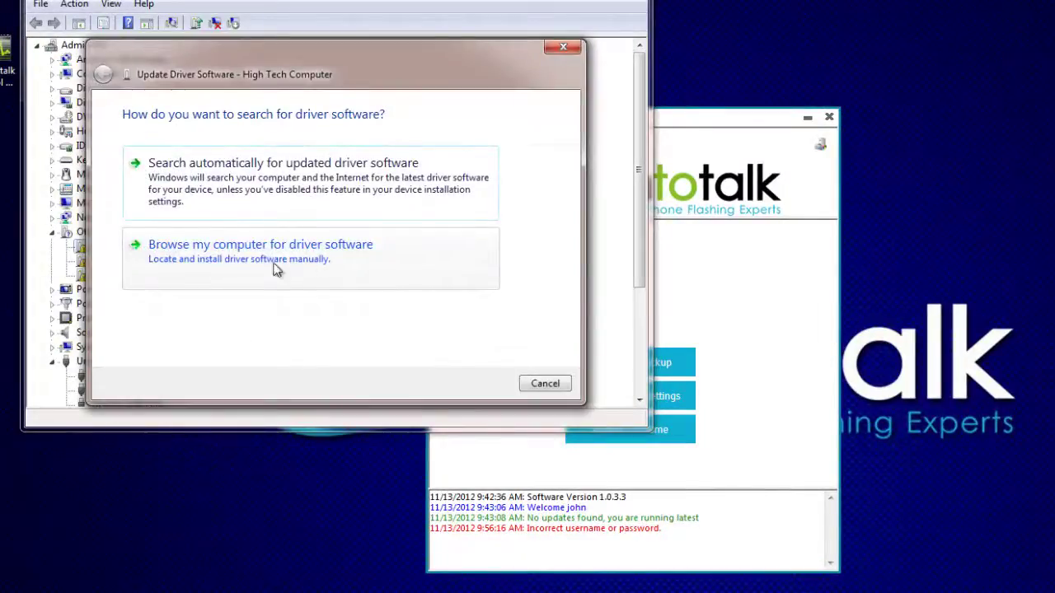
click(255, 265)
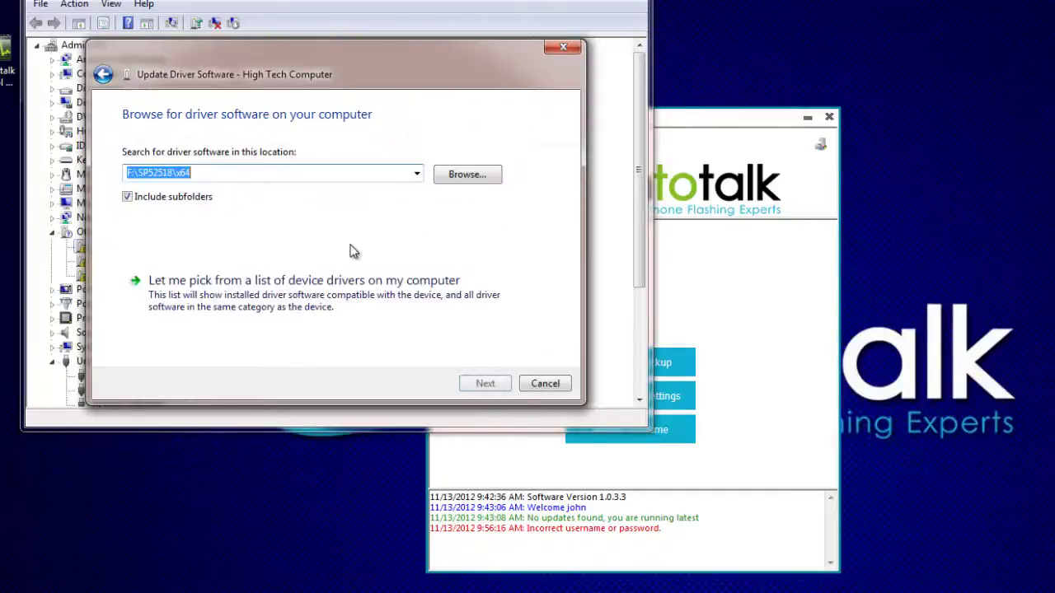
click(468, 175)
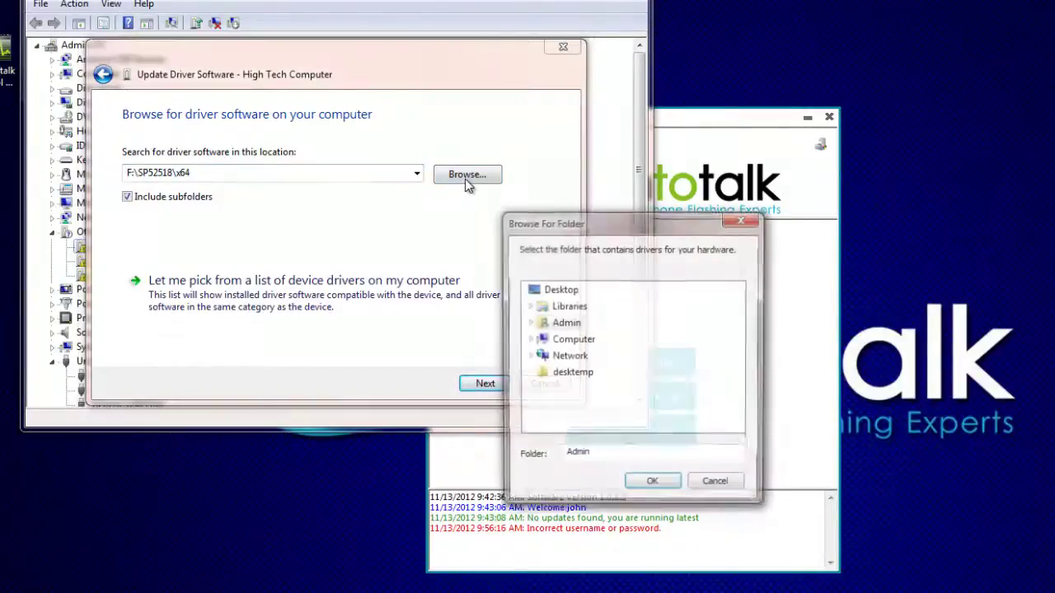
double_click(570, 341)
drag(737, 356, 743, 403)
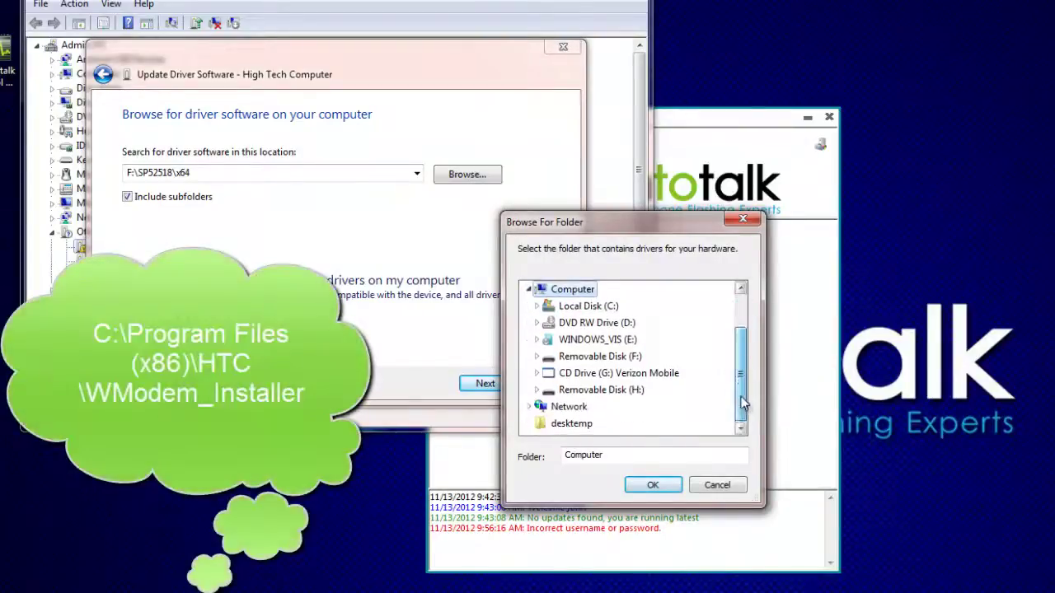
double_click(588, 307)
drag(735, 329, 743, 394)
double_click(618, 388)
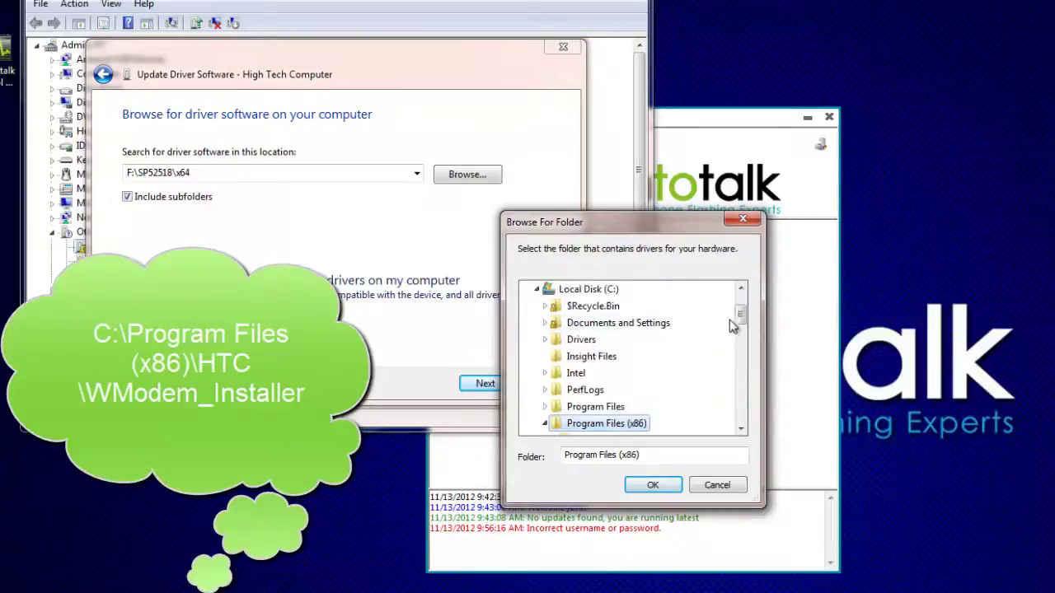
drag(740, 317, 740, 338)
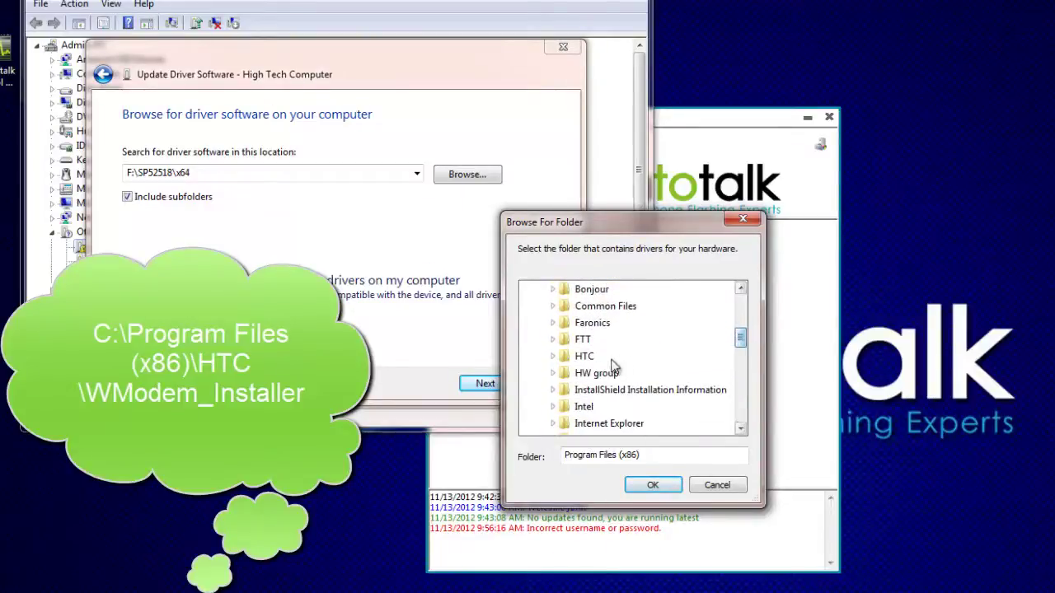
Step: Install from HTC\WModem_Installer\Win7_64, making it HTC Diagnostic Interface - 9K (COM9)
click(584, 356)
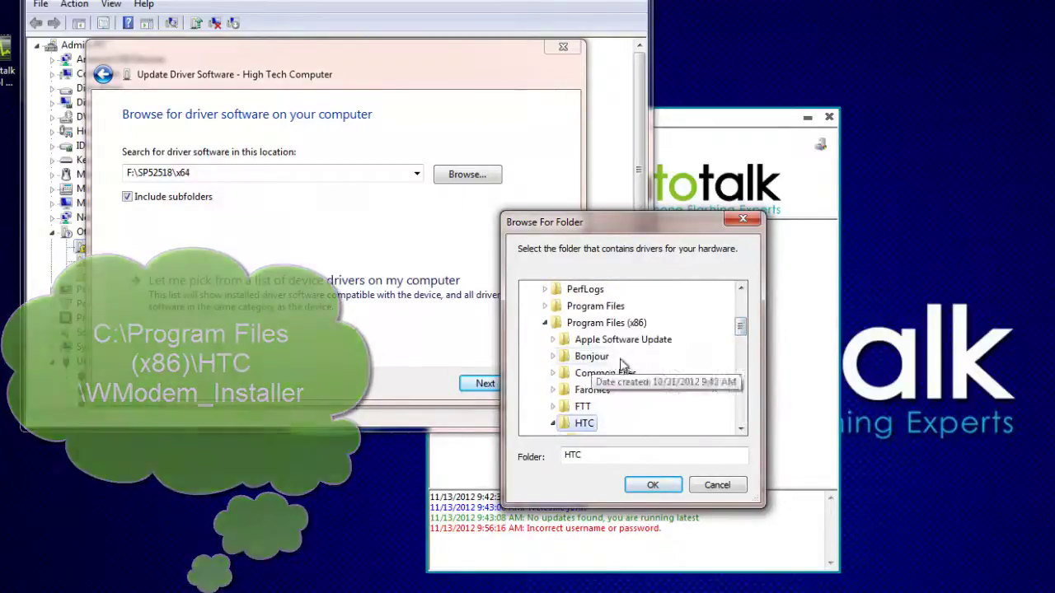
click(740, 429)
click(740, 428)
click(740, 428)
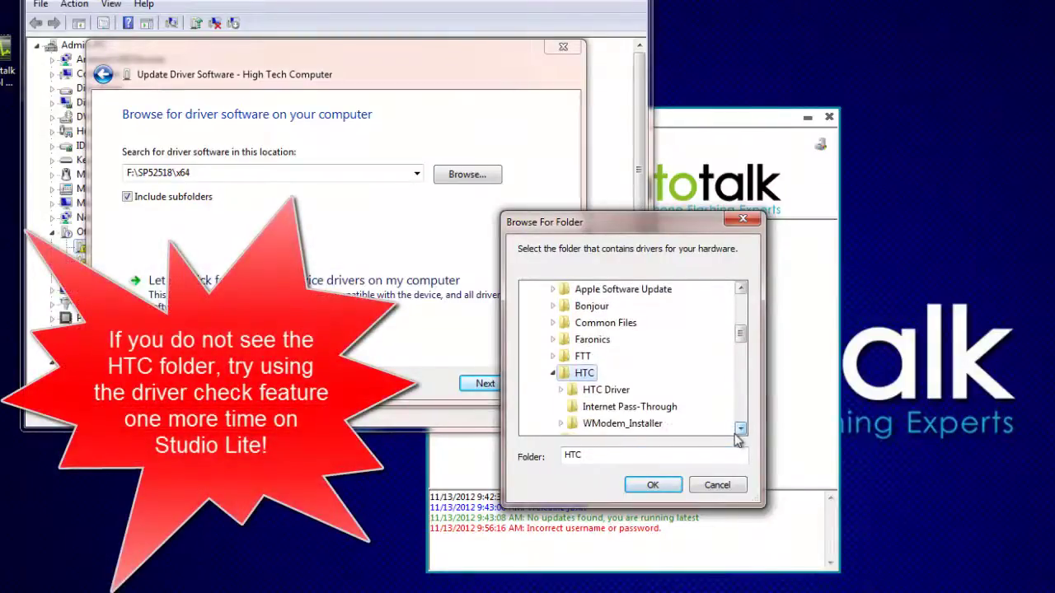
click(740, 429)
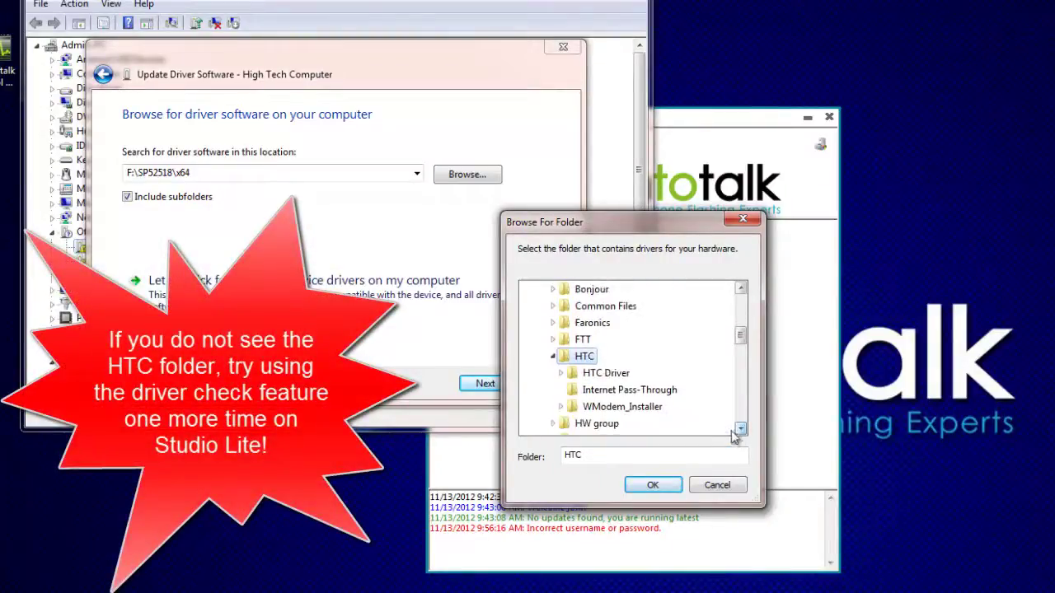
click(622, 407)
drag(742, 330, 741, 350)
click(607, 407)
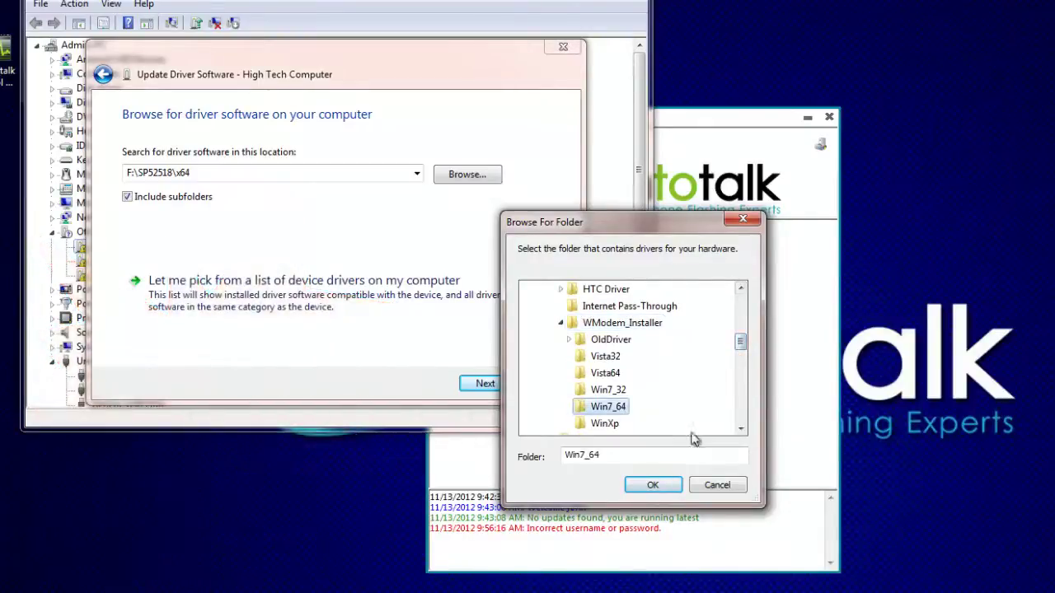
click(652, 485)
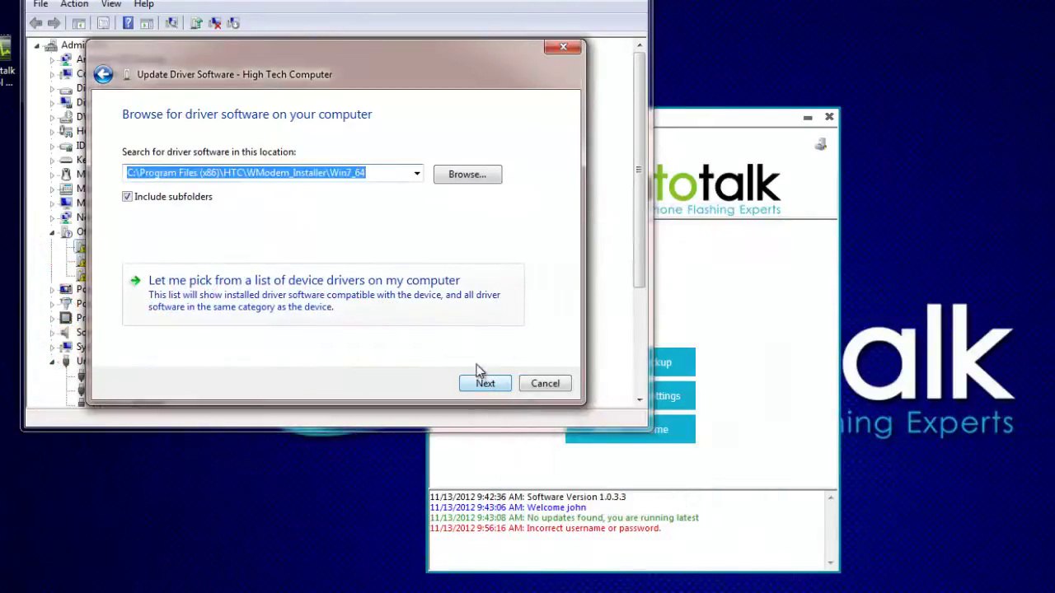
click(484, 385)
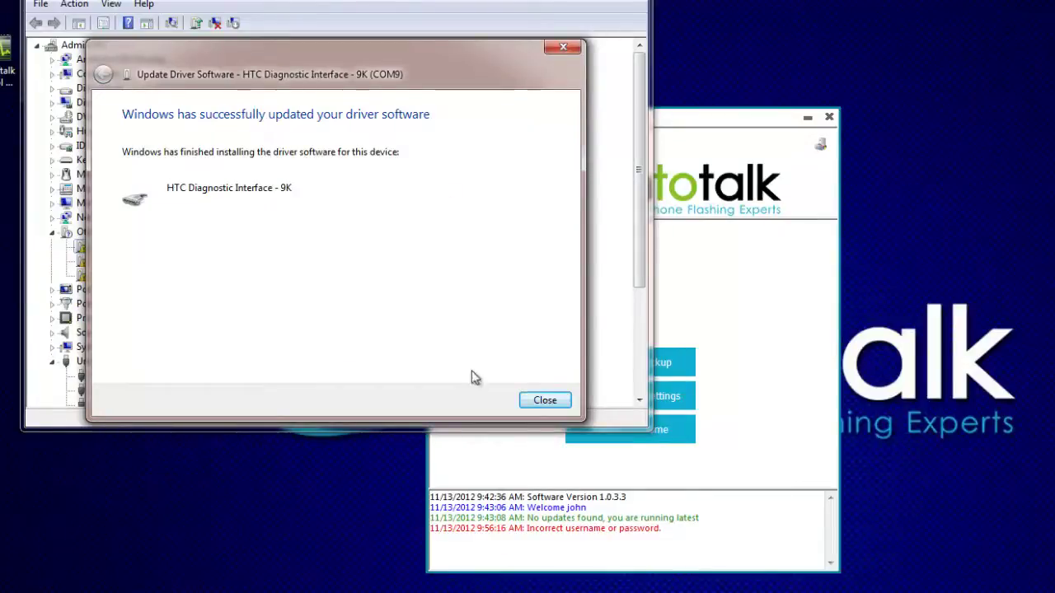
click(540, 401)
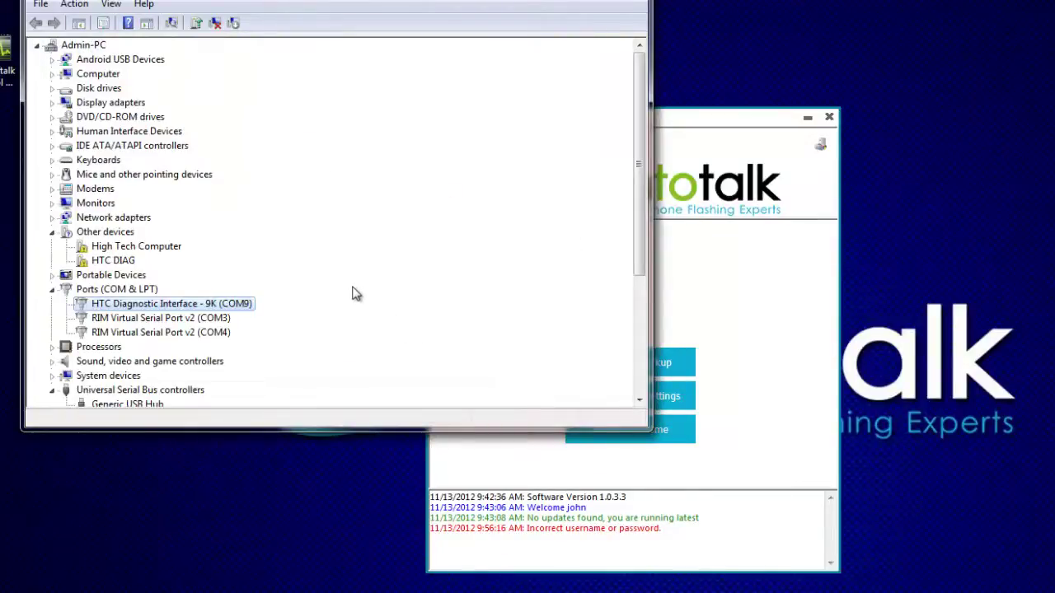
Step: Install the remaining High Tech Computer's driver from the same folder as HTC USB Modem - 9K
right_click(134, 247)
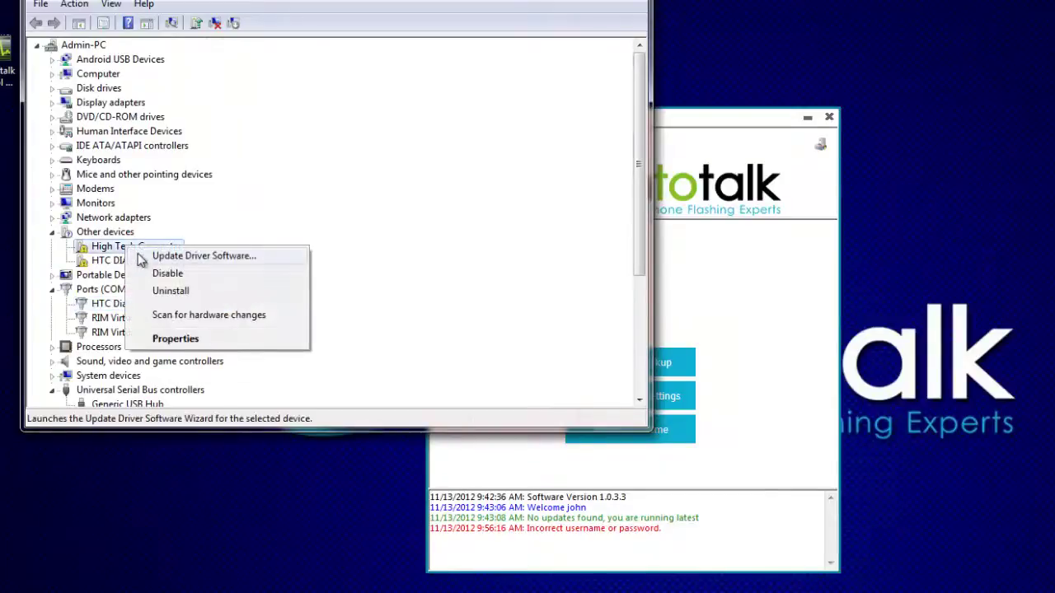
click(198, 255)
click(247, 260)
click(480, 382)
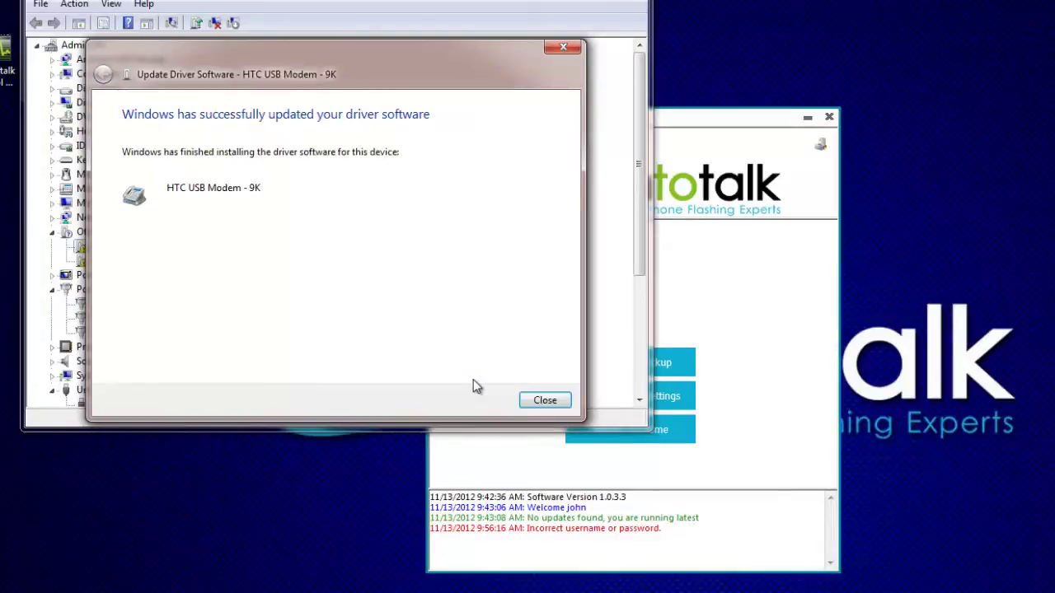
click(543, 400)
Step: Install the HTC DIAG driver as HTC Diagnostic Interface (COM11) and confirm both COM9 and COM11 ports
right_click(123, 275)
click(198, 286)
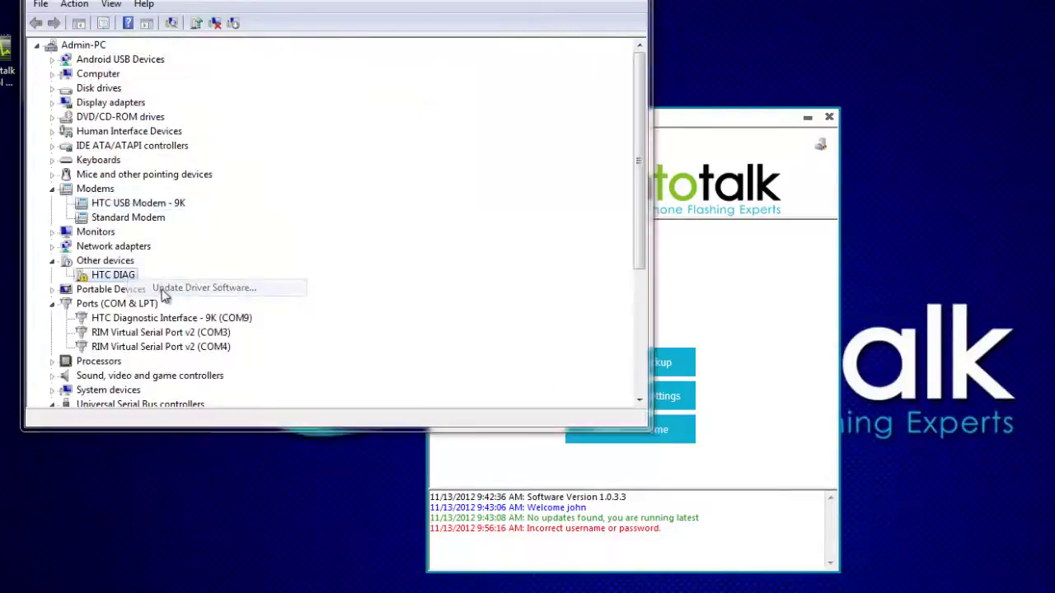
click(264, 275)
click(482, 384)
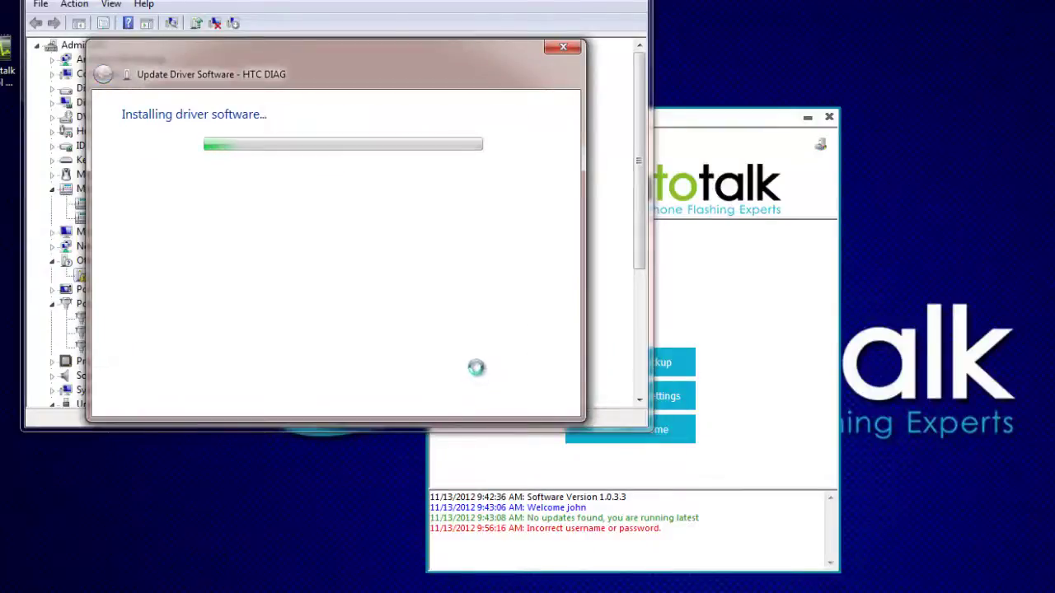
click(546, 402)
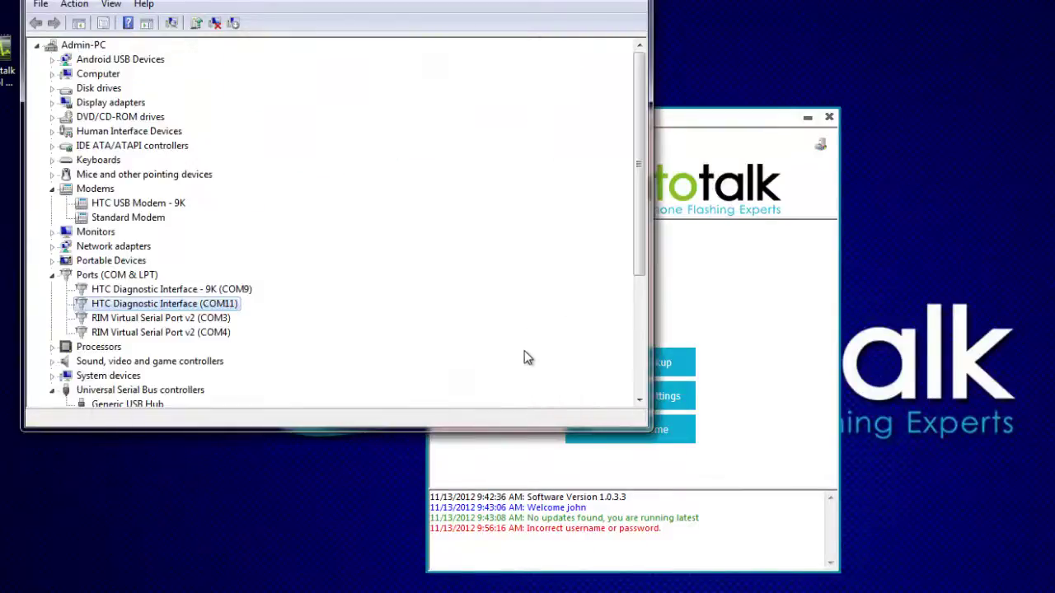
click(221, 333)
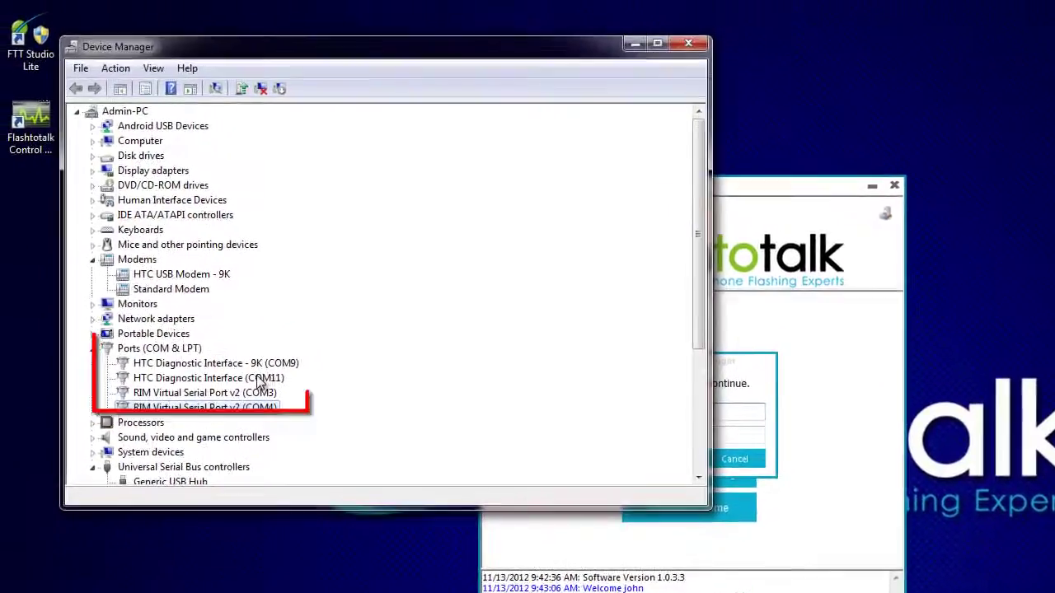
click(221, 307)
click(269, 365)
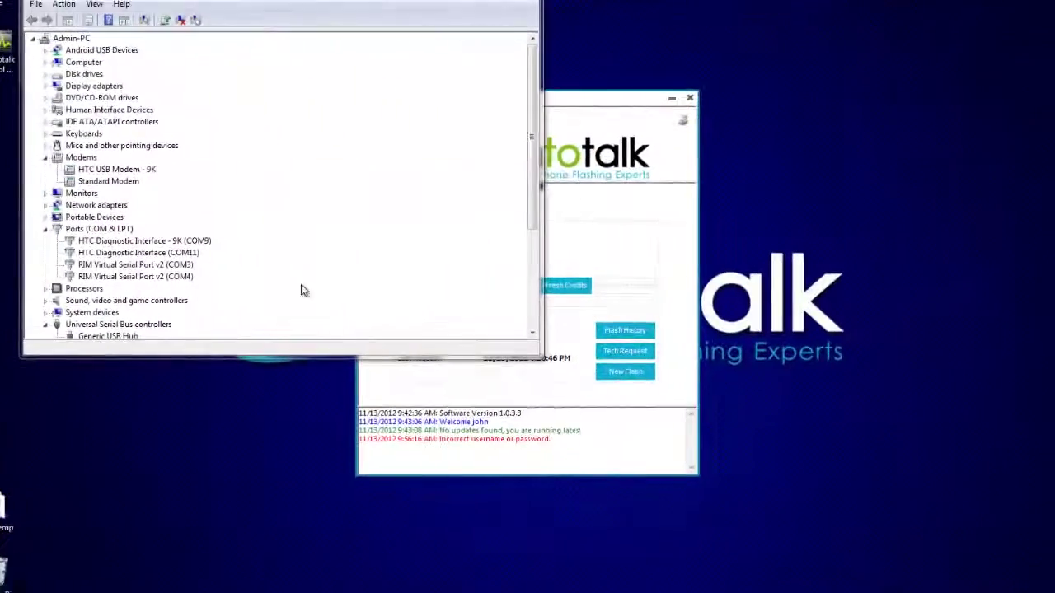
Step: Start a New Flash in FTT Studio Lite and skip through to the provisioning screen
click(197, 255)
click(599, 400)
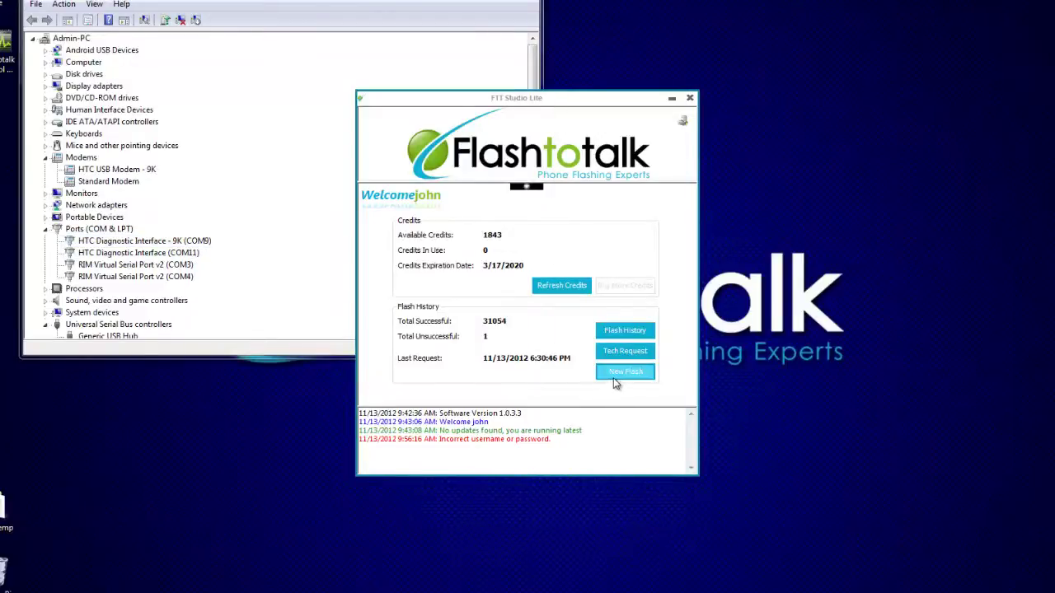
click(616, 377)
click(671, 393)
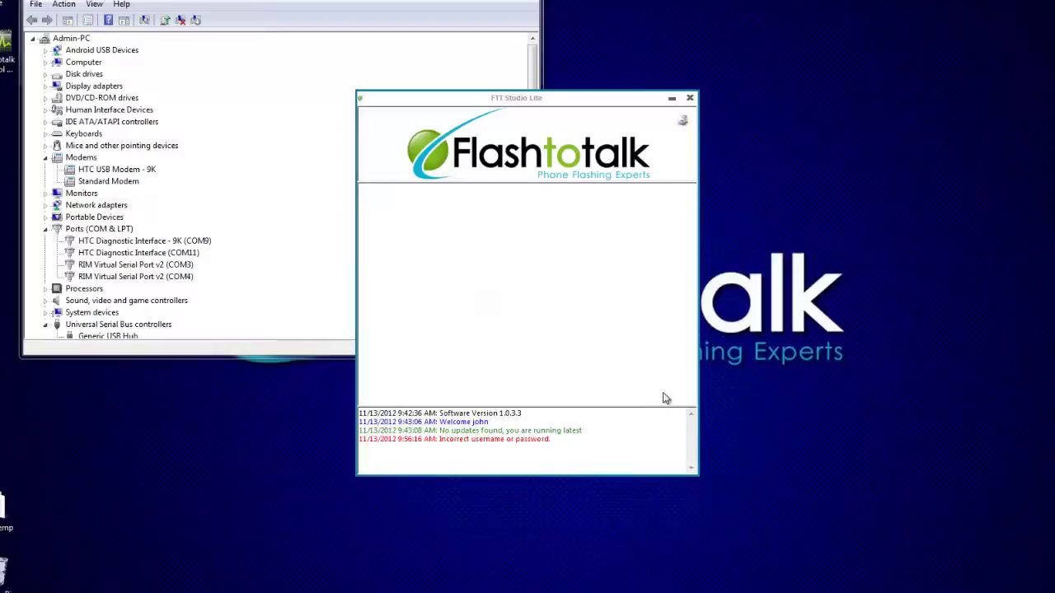
click(608, 392)
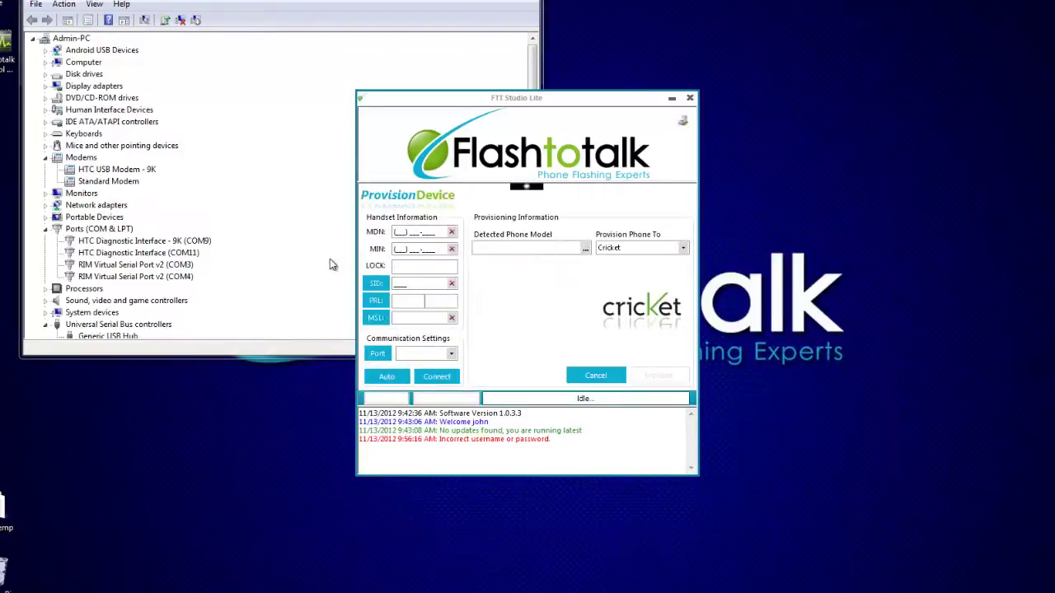
Step: Connect to the HTC ADR6400L (Thunderbolt) on port COM9
click(451, 353)
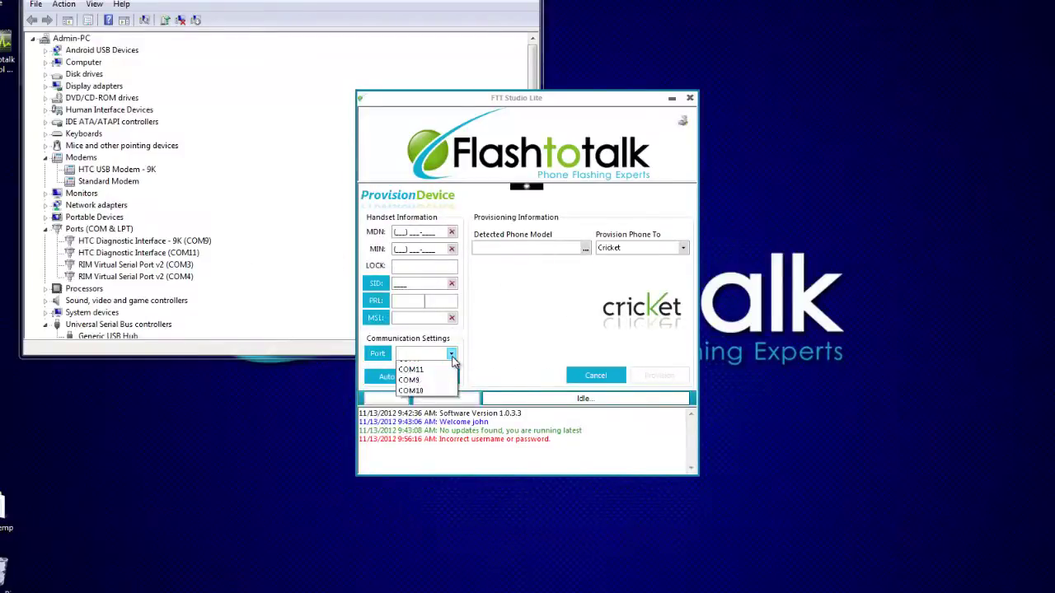
click(427, 394)
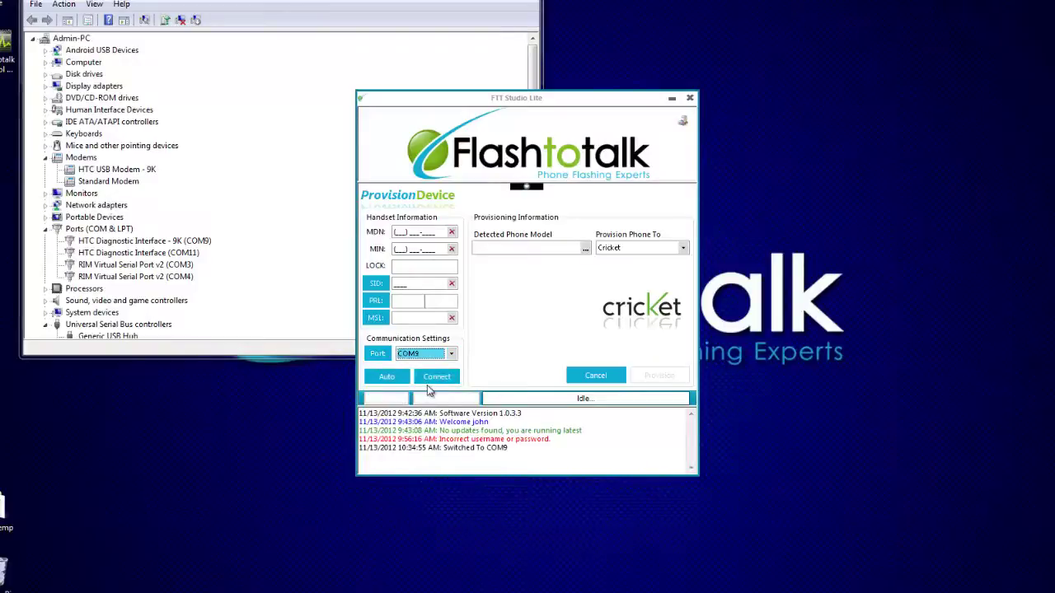
click(434, 378)
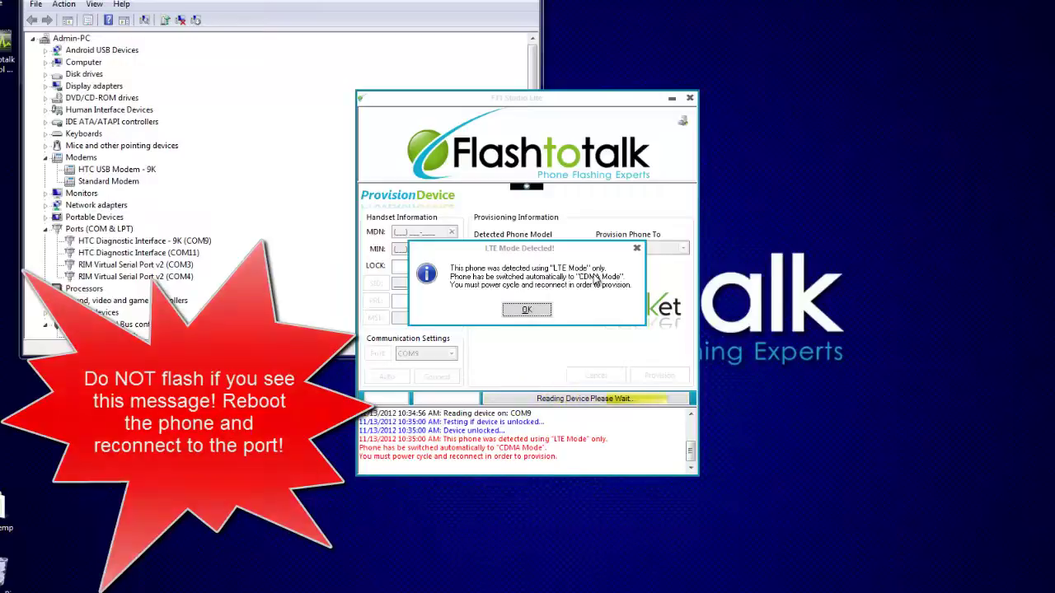
Step: Dismiss the LTE warning and reconnect on COM11, acknowledging the LTE Mode Detected message again
click(528, 311)
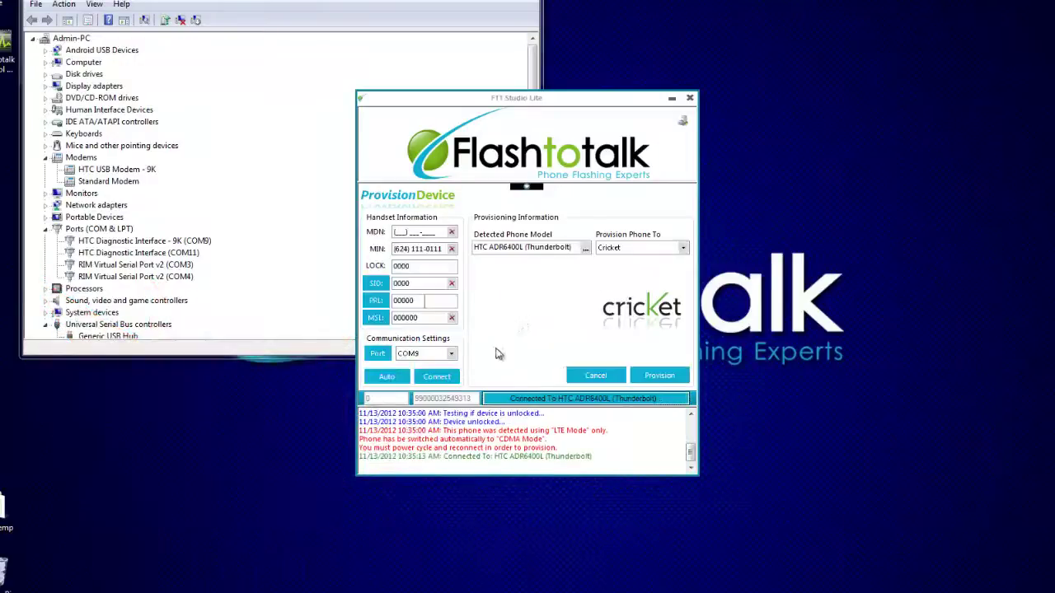
click(452, 354)
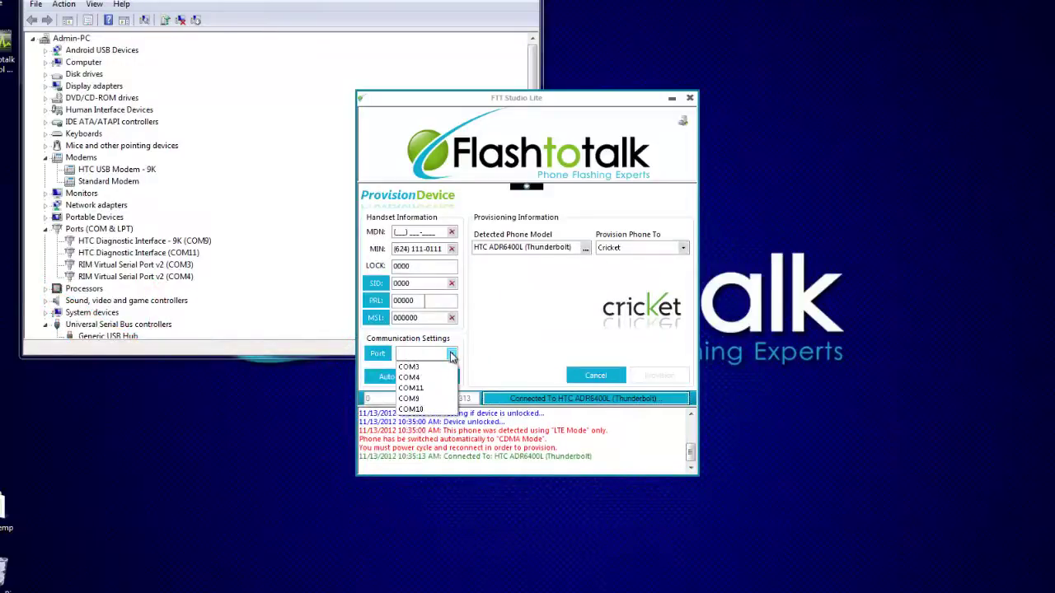
click(428, 389)
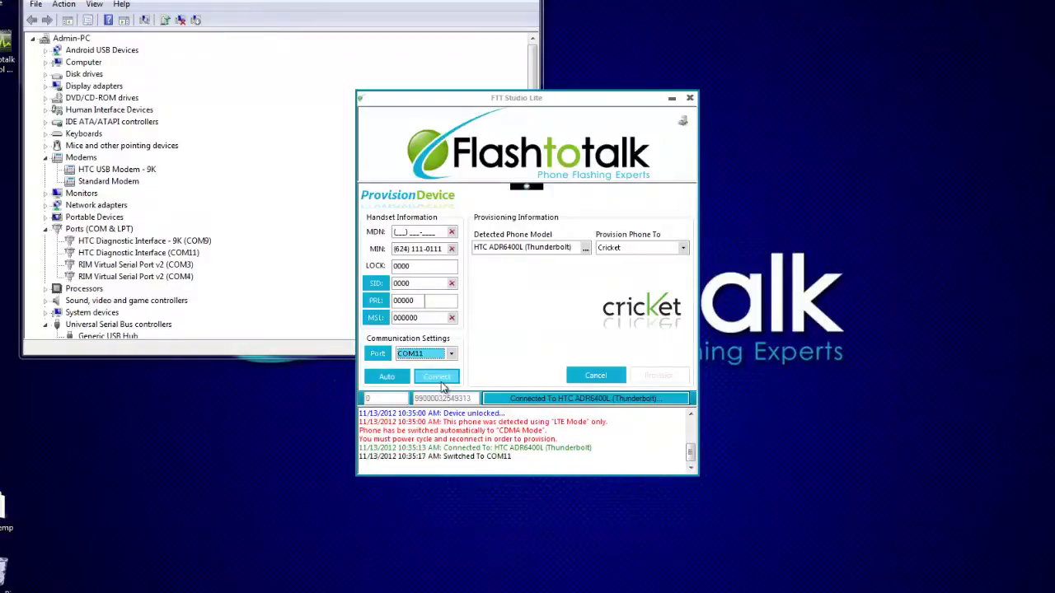
click(436, 375)
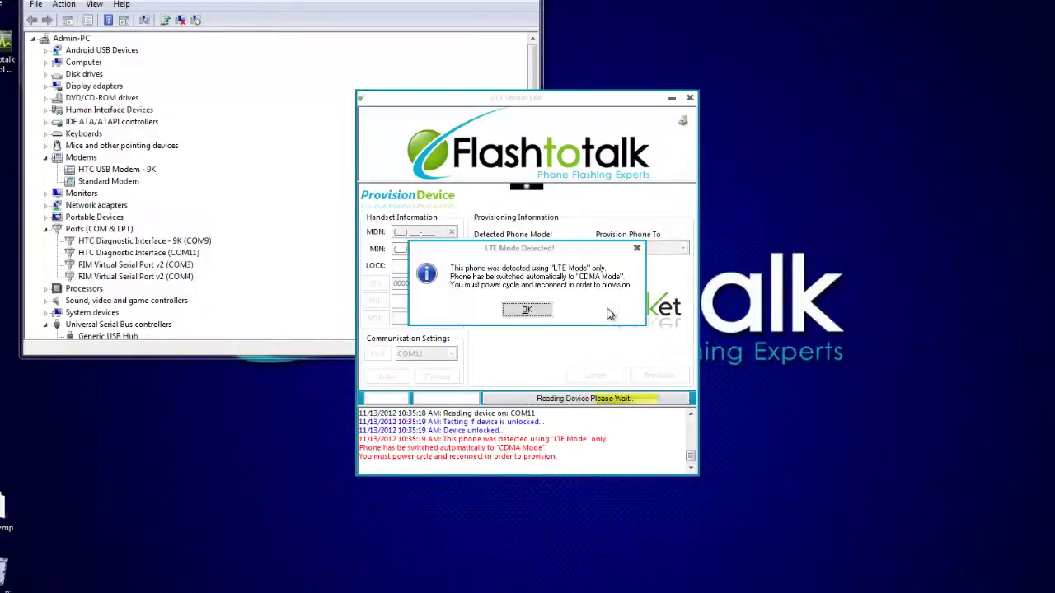
click(543, 311)
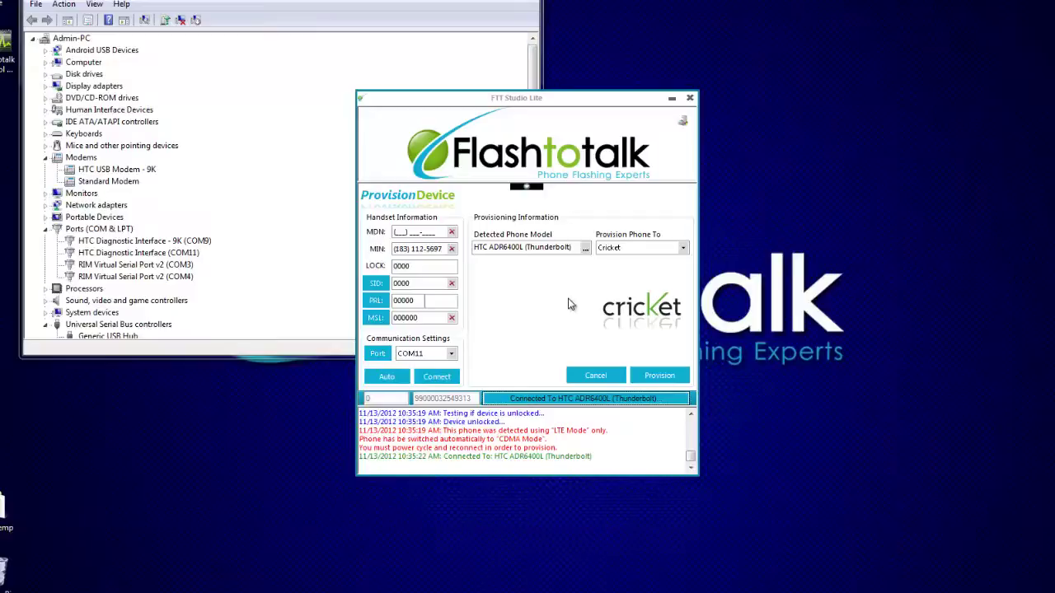
Step: After checking ports in Device Manager, reconnect to the Thunderbolt on COM9
click(495, 79)
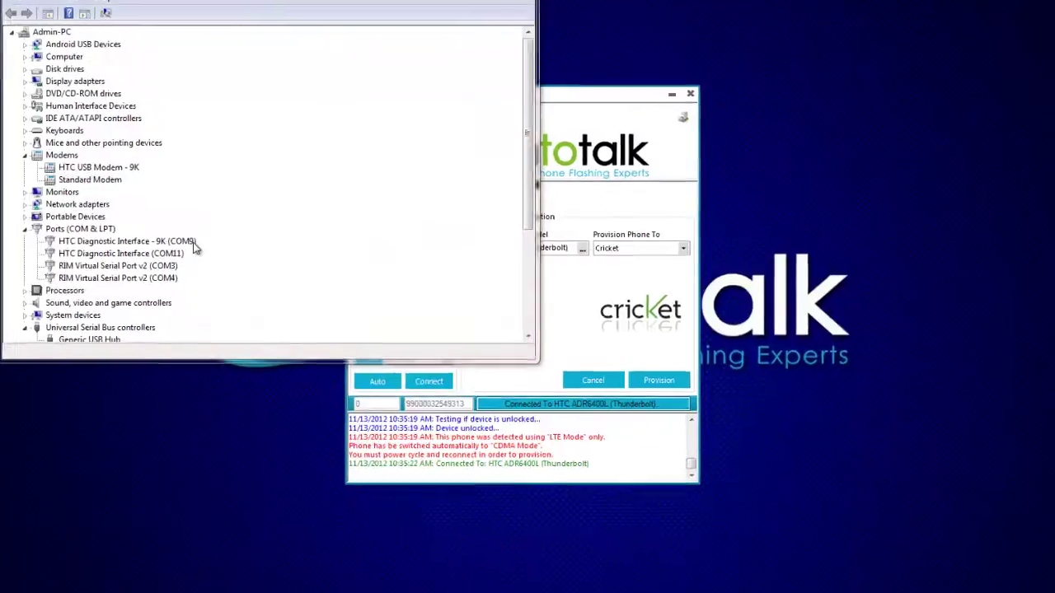
click(581, 330)
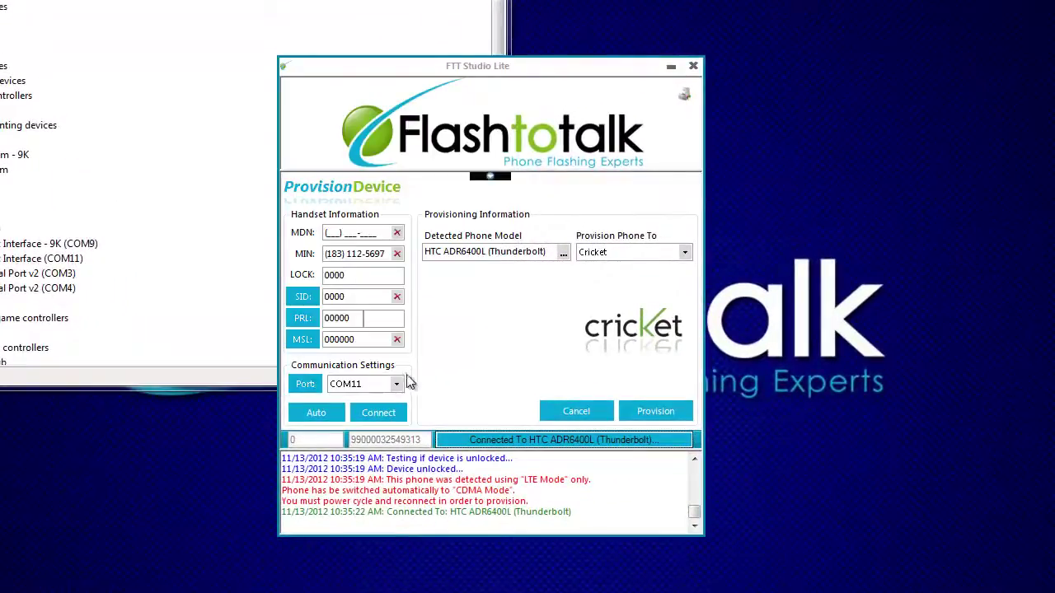
click(397, 384)
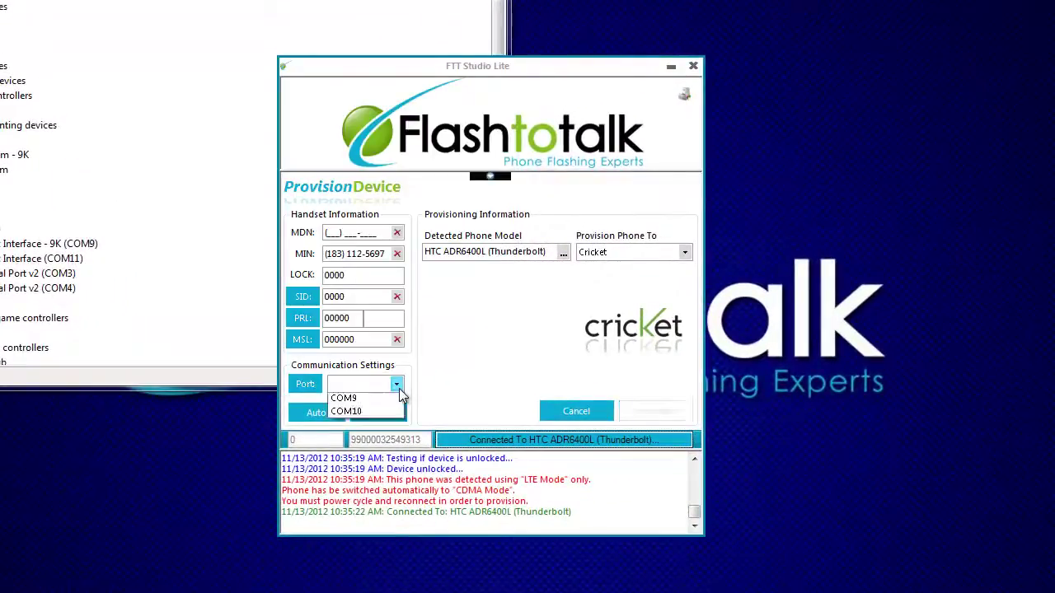
click(383, 438)
click(381, 414)
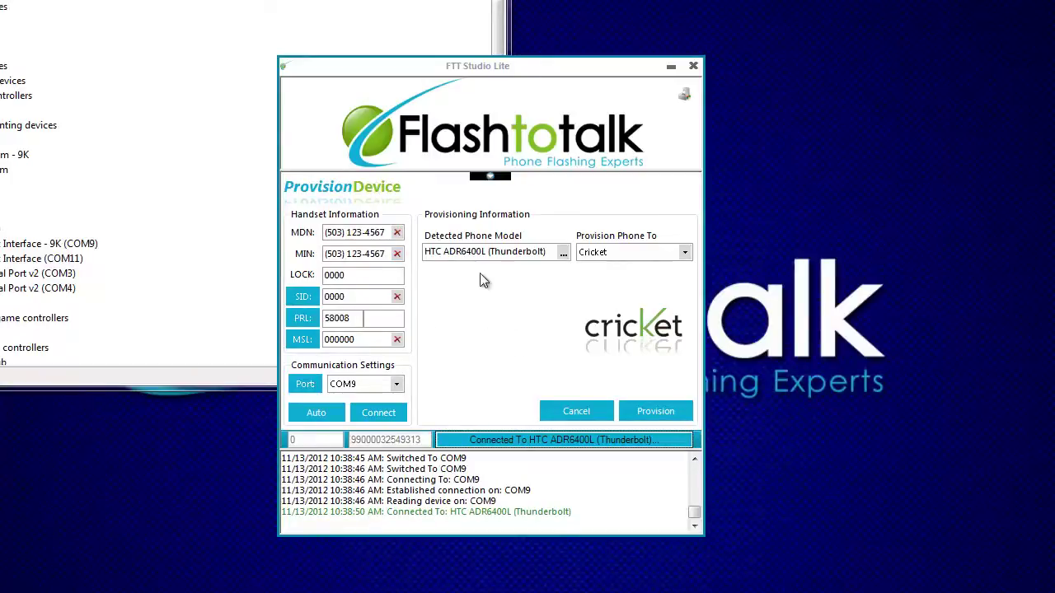
Step: Clear the MDN and MIN fields and enter the same new phone number in both
click(397, 232)
text(12)
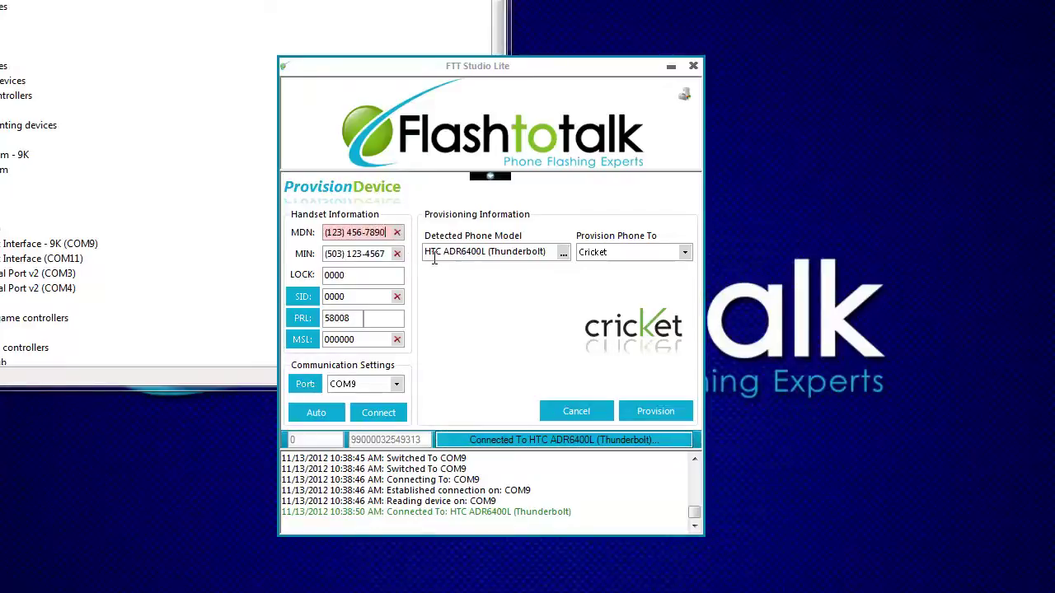
click(397, 255)
text(123) 45)
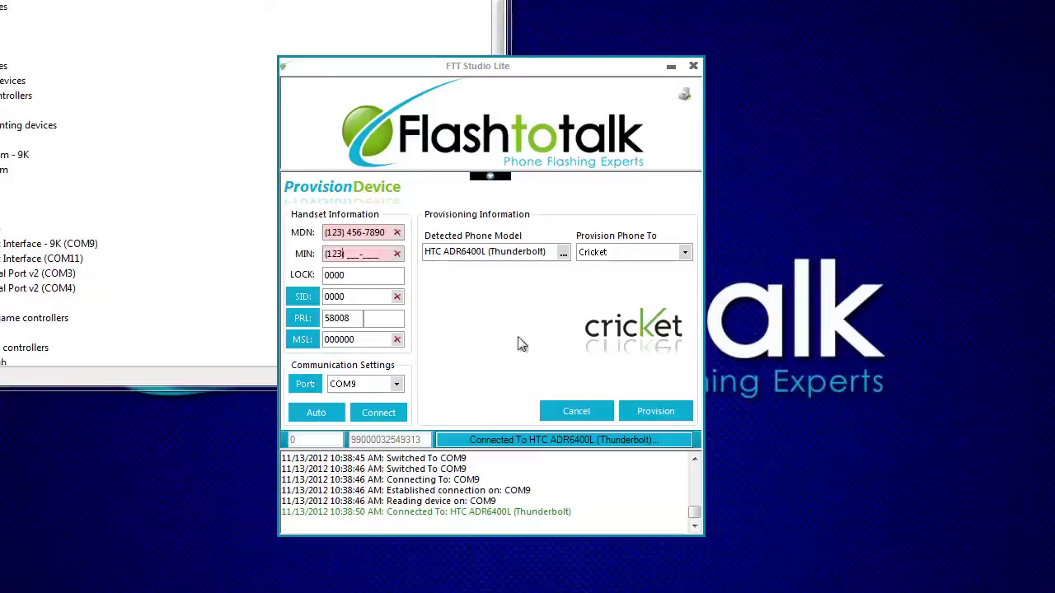
text(6-7890)
Step: Provision the Thunderbolt to Cricket using the Full Flash type
click(661, 416)
click(532, 294)
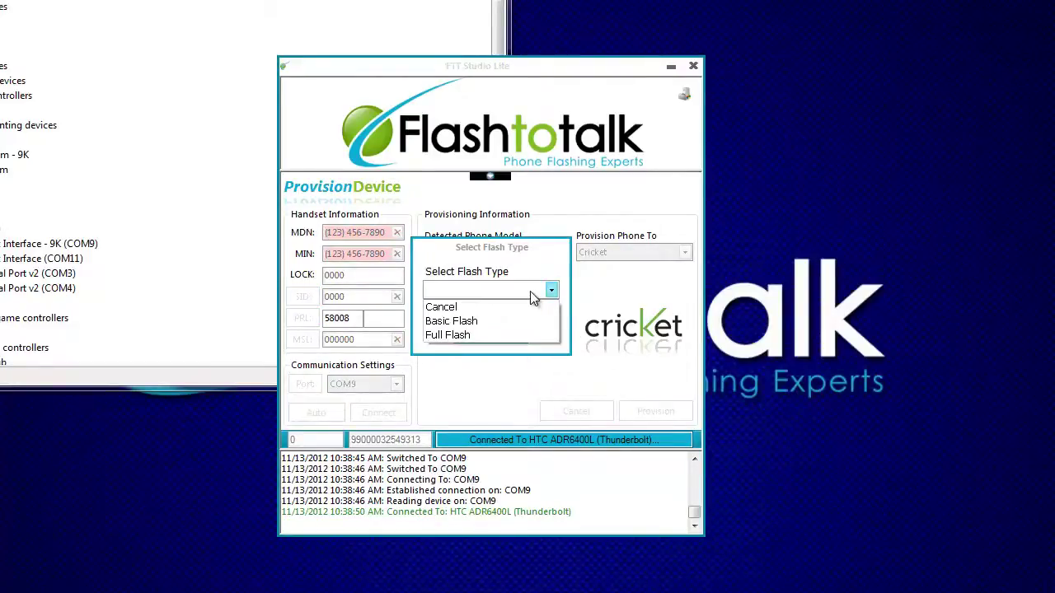
click(488, 334)
click(488, 336)
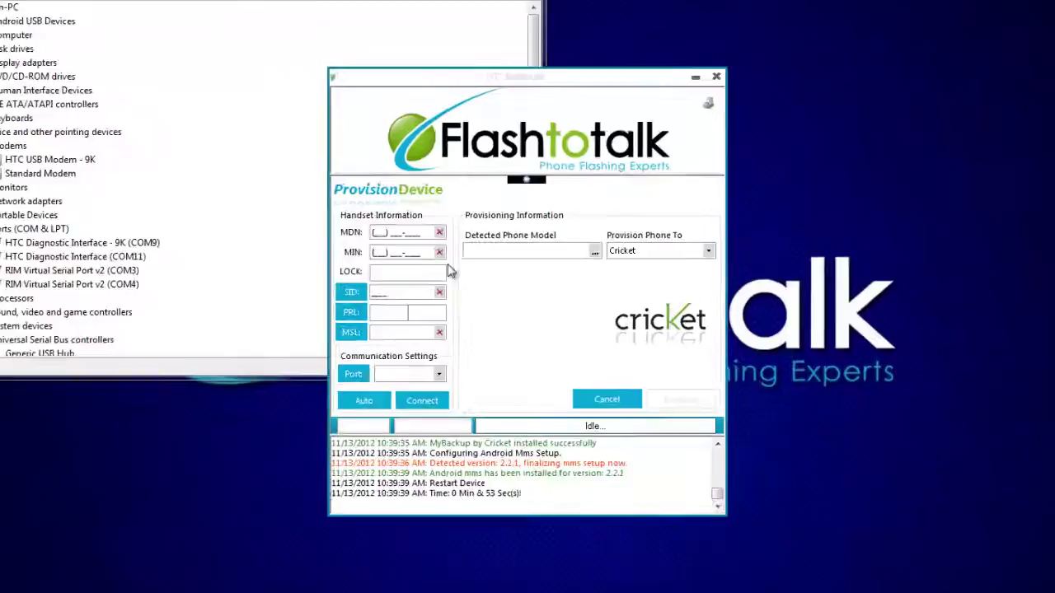
Step: Reconnect to the Thunderbolt on port COM11
click(439, 374)
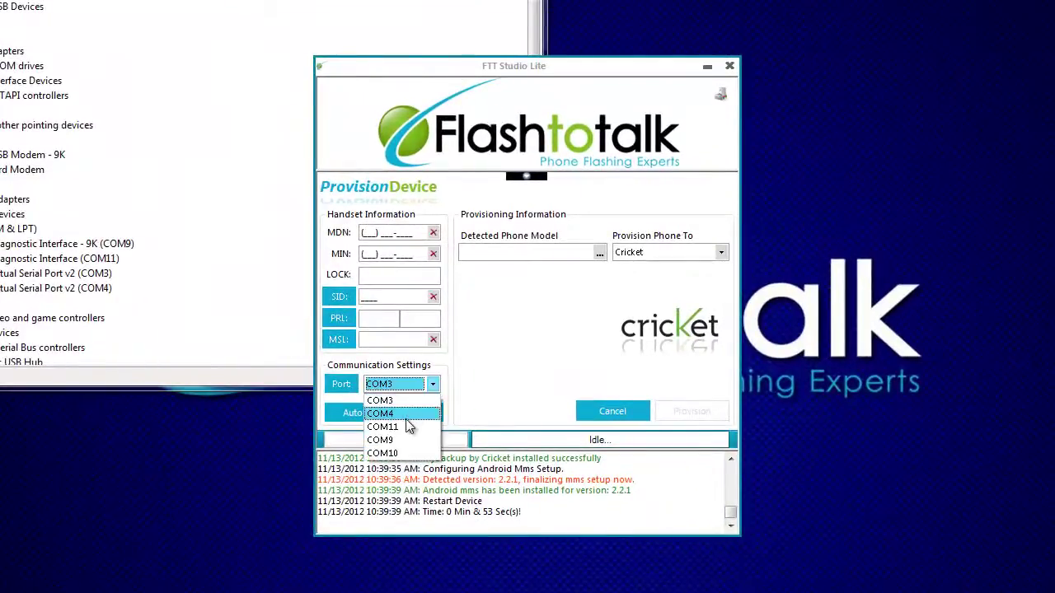
click(409, 426)
click(417, 409)
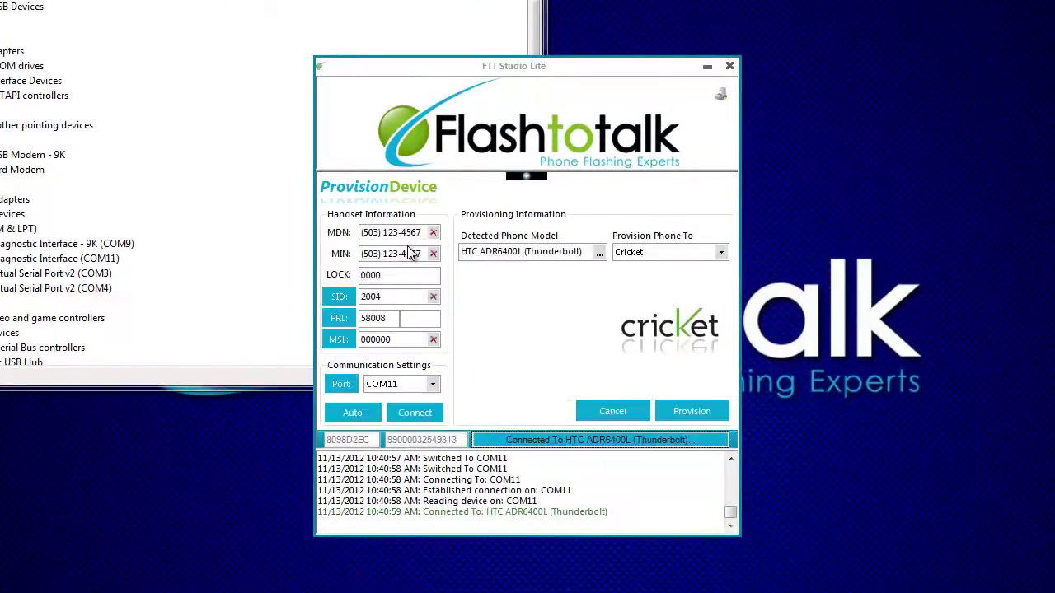
Step: Replace the MDN and MIN with the new phone number and start provisioning to Cricket
click(433, 232)
text(12)
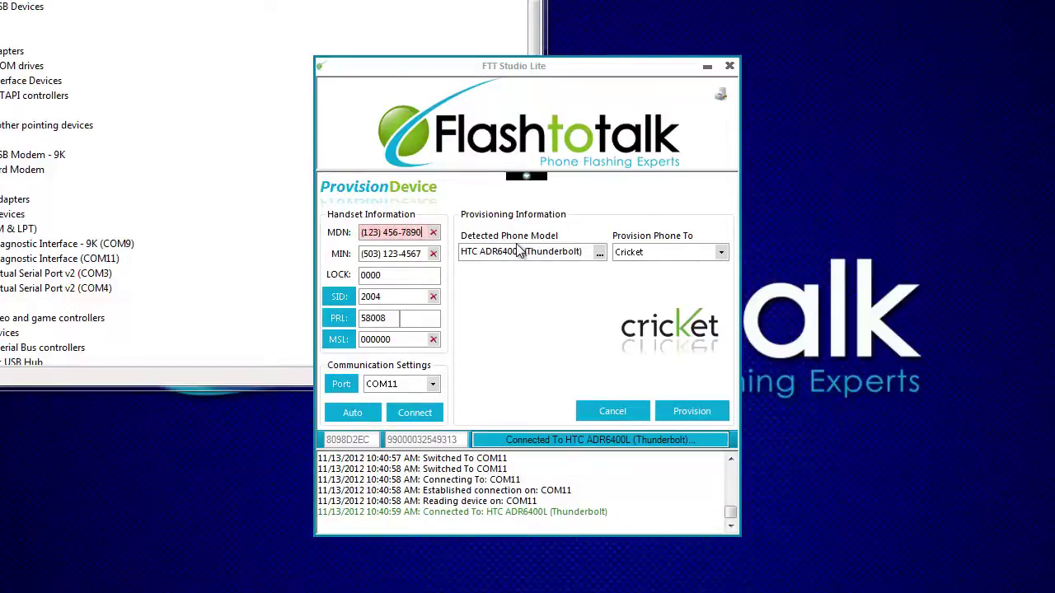
click(433, 254)
text(12)
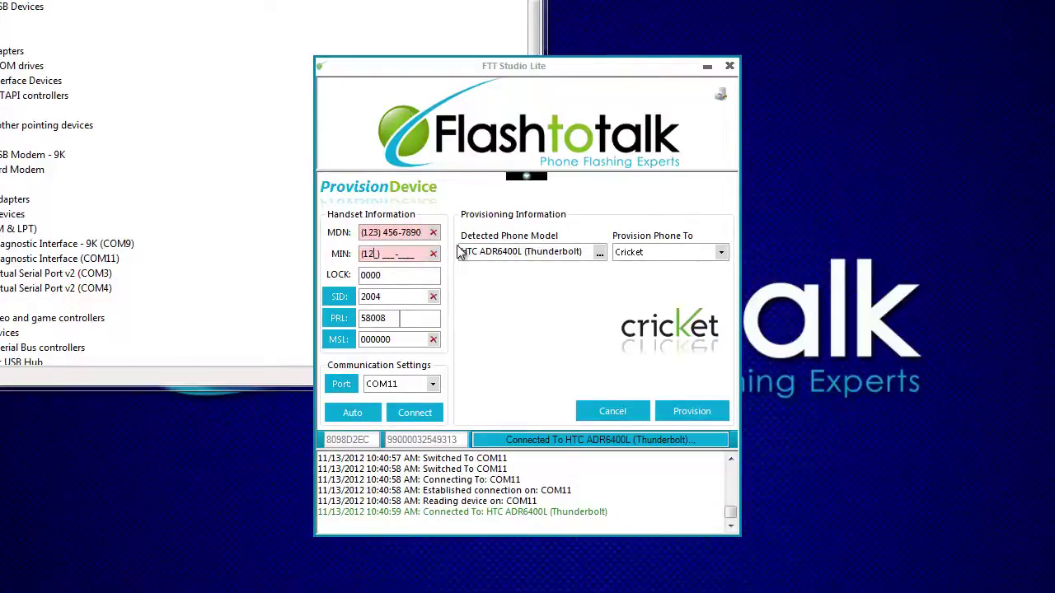
text(3) 456-7890)
click(689, 411)
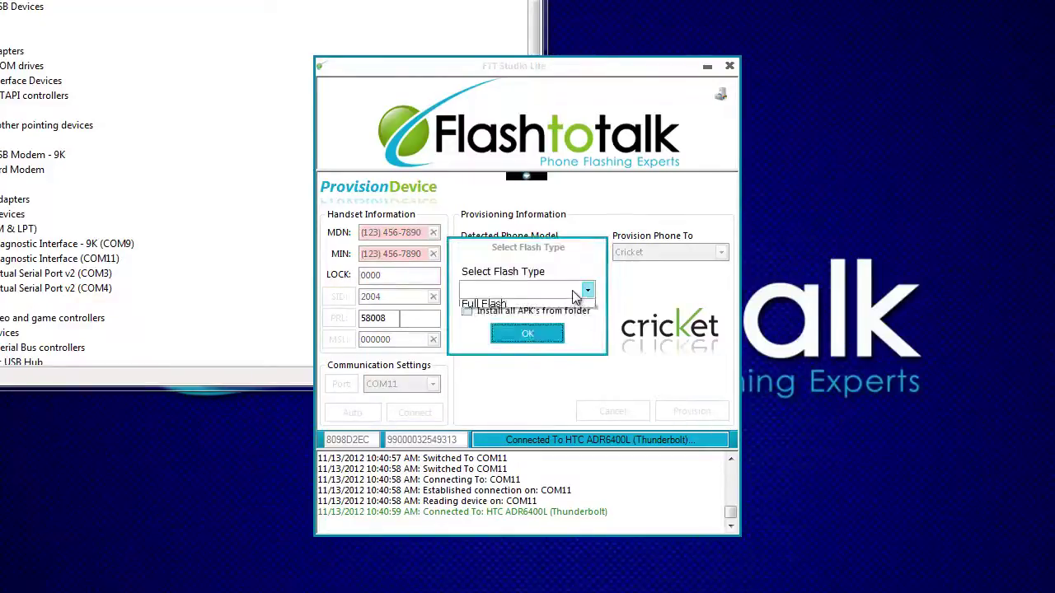